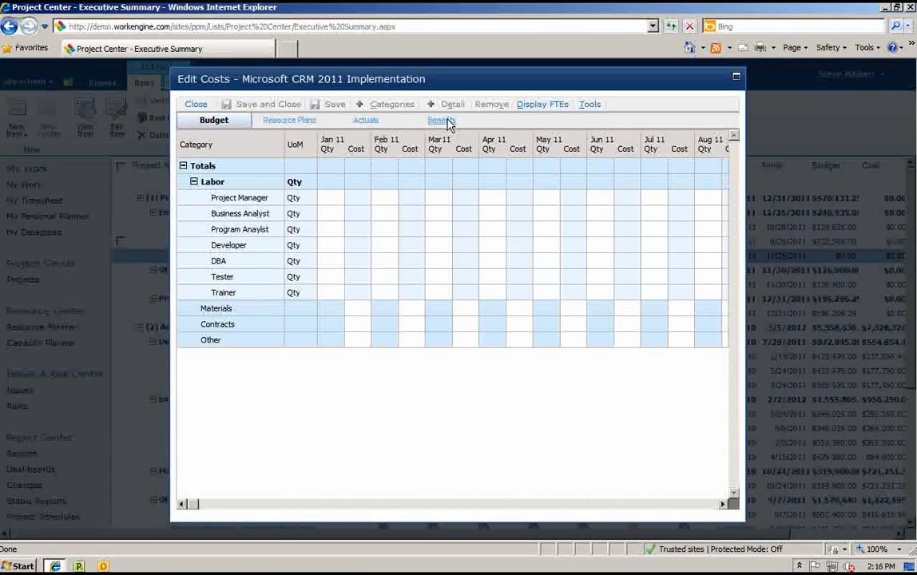
Look through the project's resource plans, actuals and benefits, and return to the budget to examine the Labor category's roles.
click(302, 124)
click(369, 126)
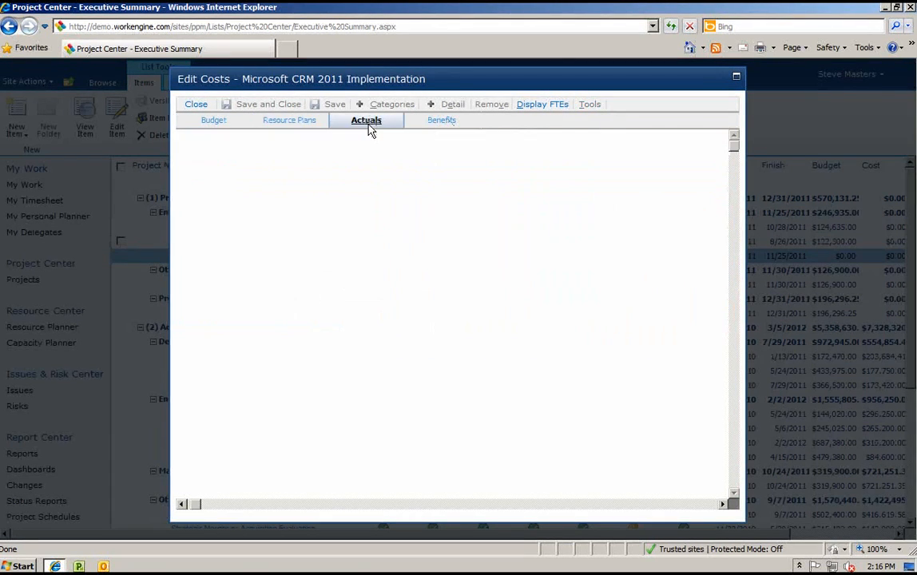
click(441, 123)
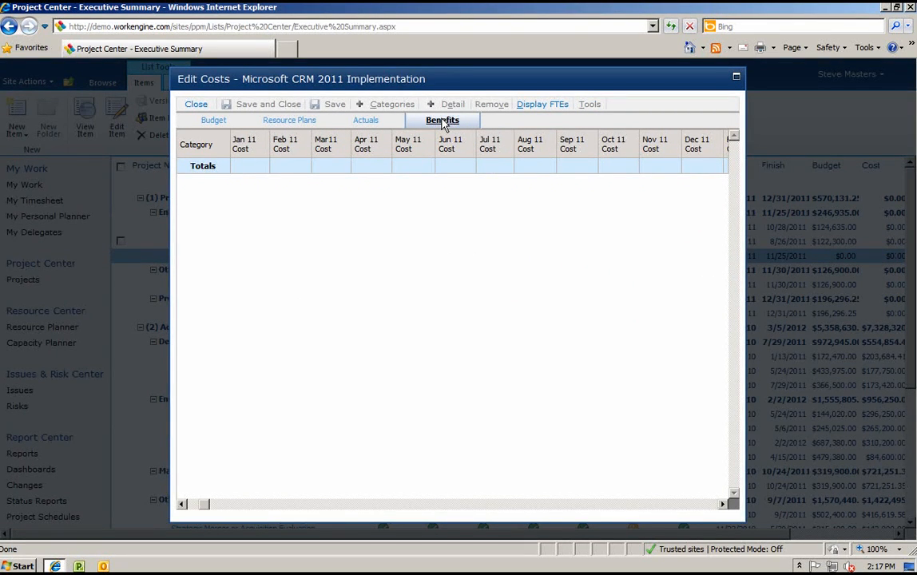
click(236, 121)
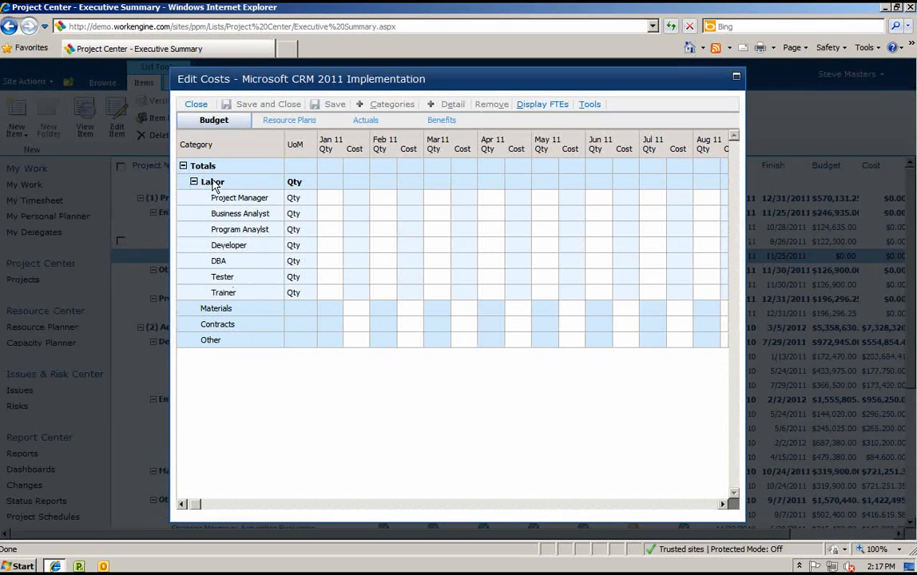
click(194, 182)
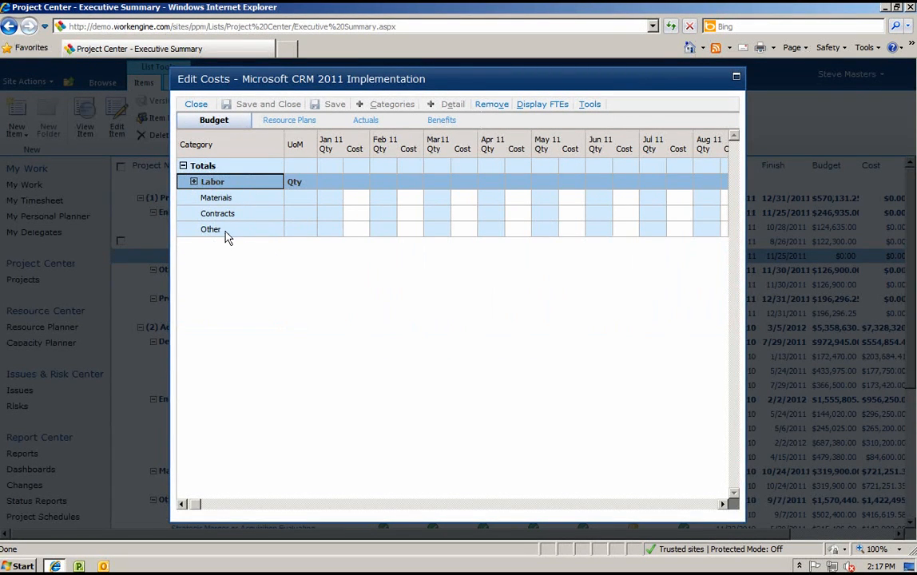
click(194, 182)
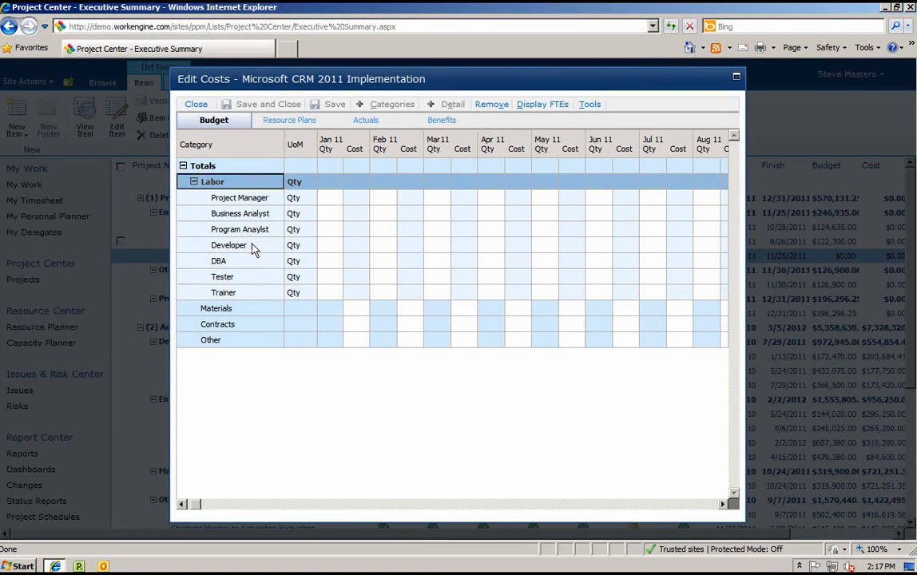
Budget a Project Manager quantity of 40 for each of January, February and March 2011.
click(333, 197)
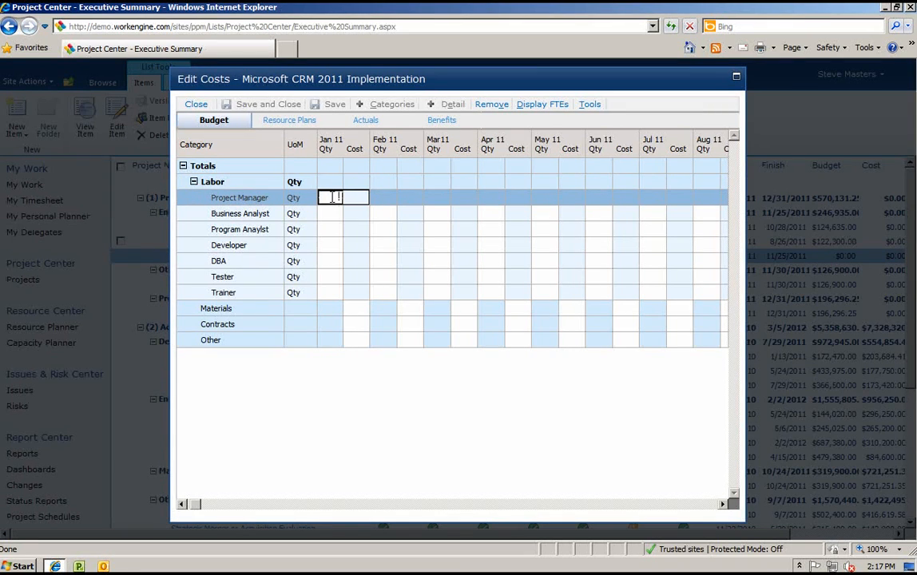
text(40)
click(380, 198)
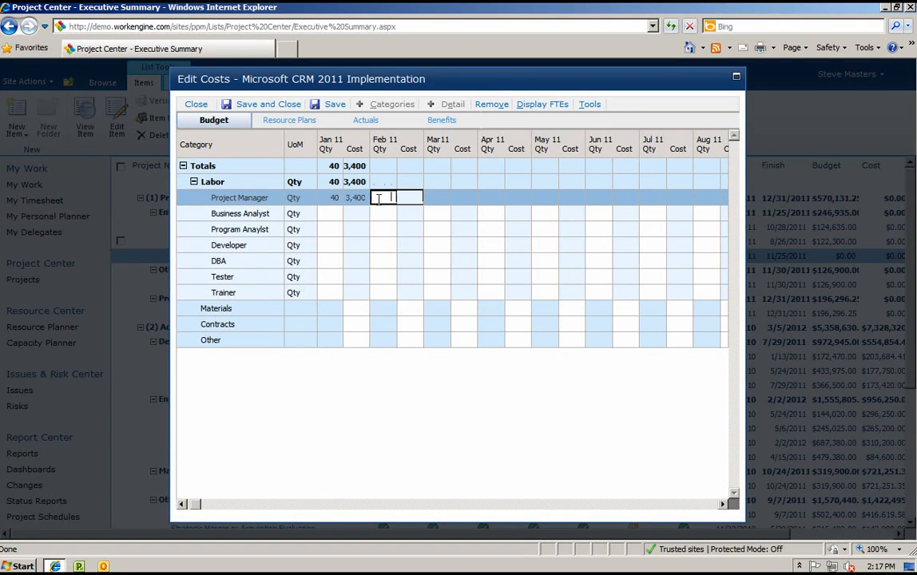
text(40)
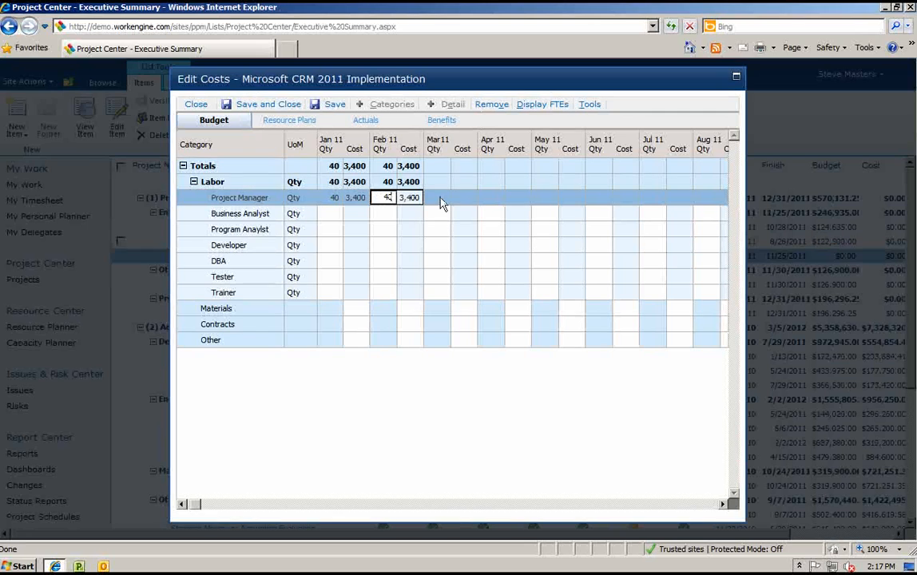
click(441, 197)
text(40)
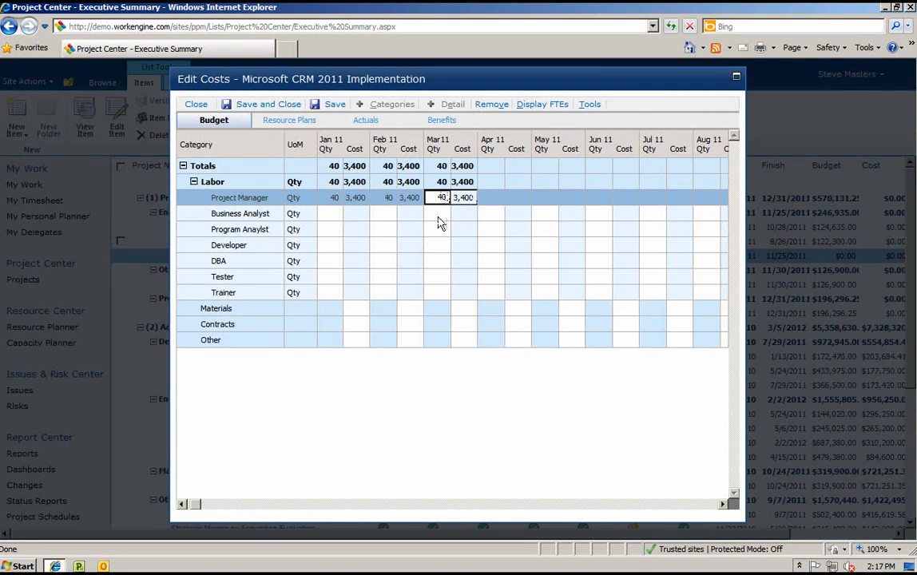
Switch the budget quantities to FTEs and budget 1 FTE of Business Analyst for each of January, February and March 2011.
click(544, 105)
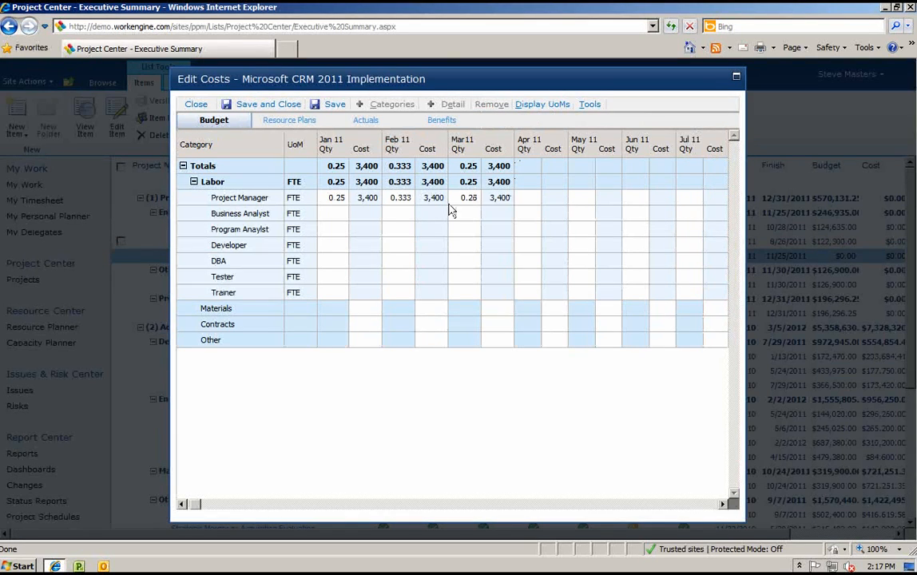
click(341, 217)
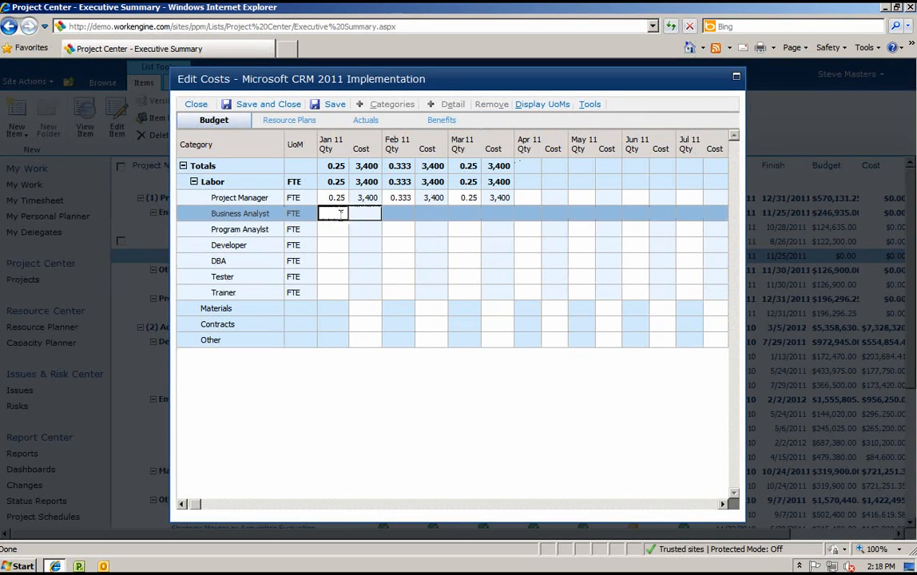
text(1)
key(Tab)
click(386, 215)
text(1)
key(Tab)
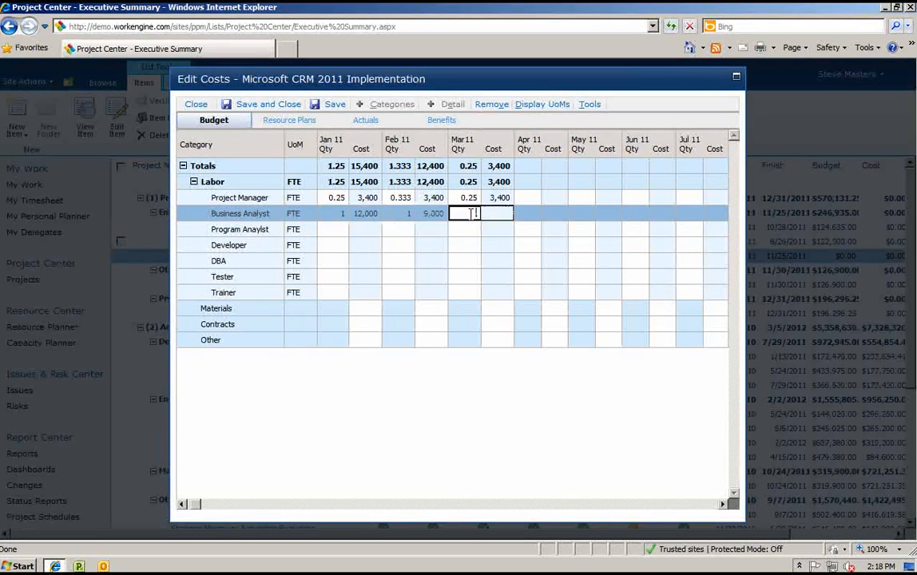
text(1)
Budget 0.5 FTE of Trainer for March 2011.
click(474, 292)
text(0.5)
key(Tab)
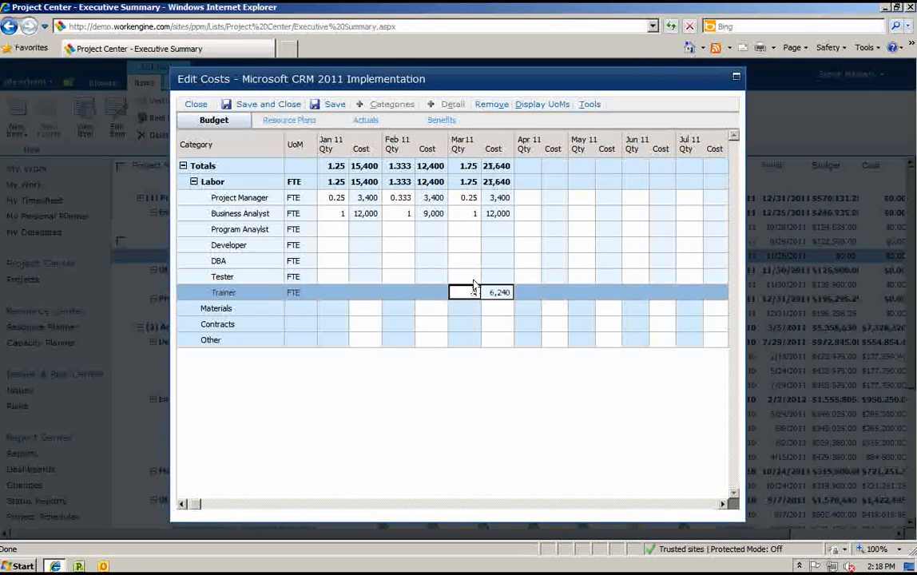
Set the Materials cost to 5,000 for January and 25,000 for February 2011, and save and close the cost plan.
click(365, 308)
text(5000)
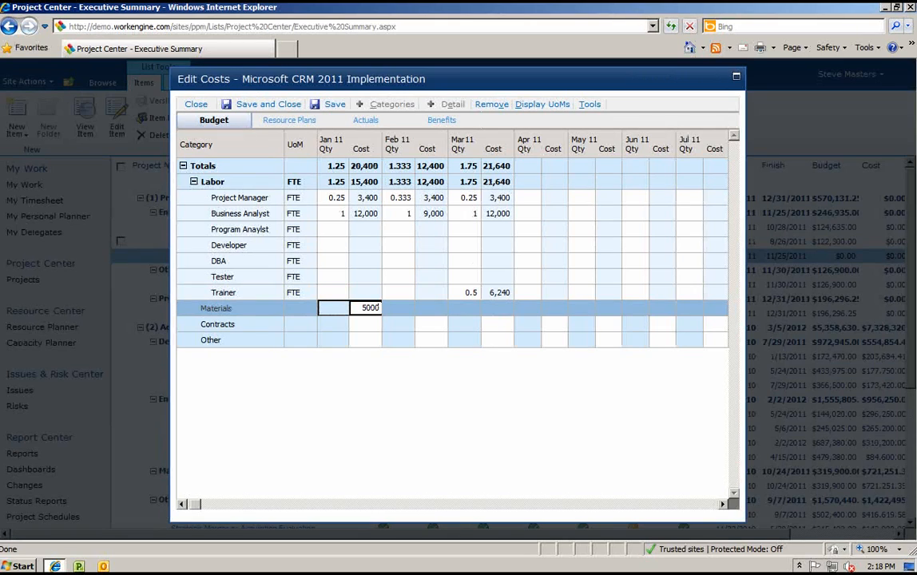
click(436, 309)
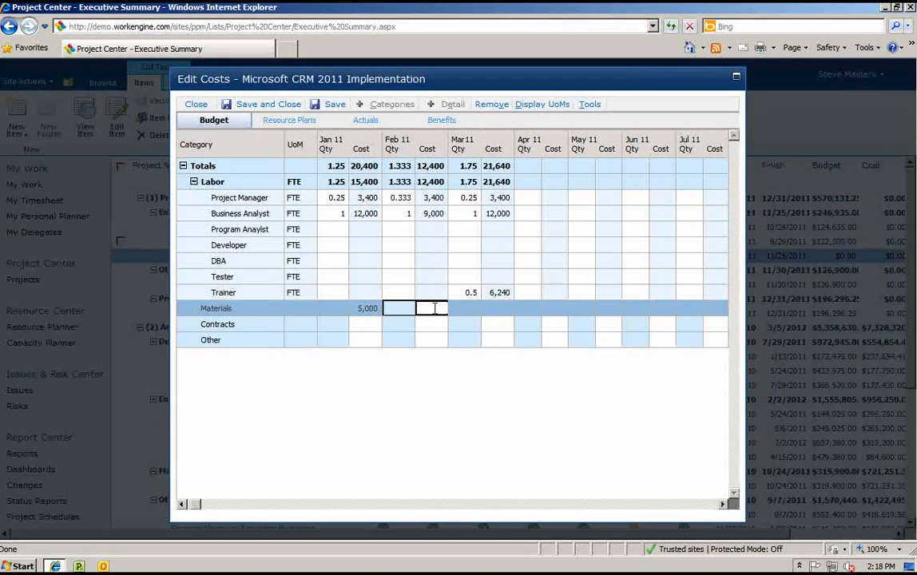
text(25000)
click(441, 323)
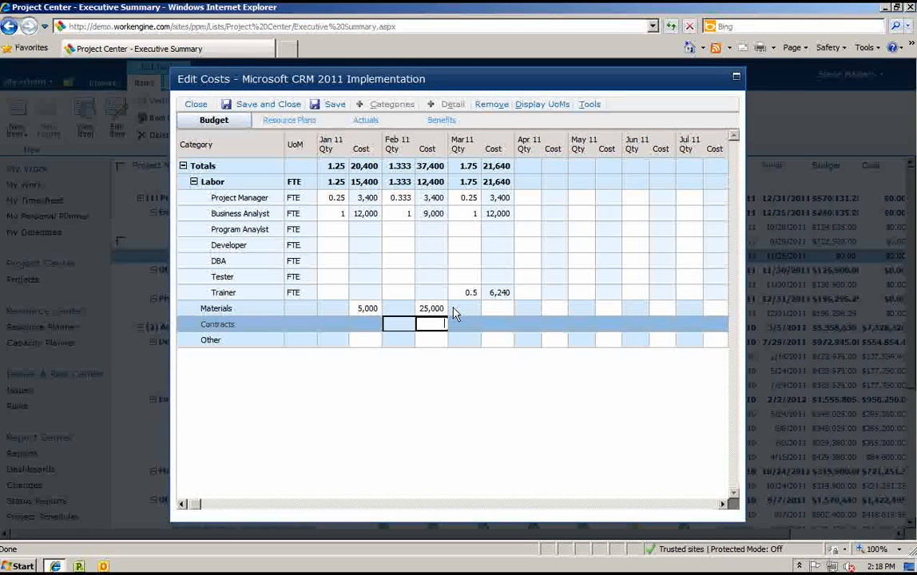
click(255, 104)
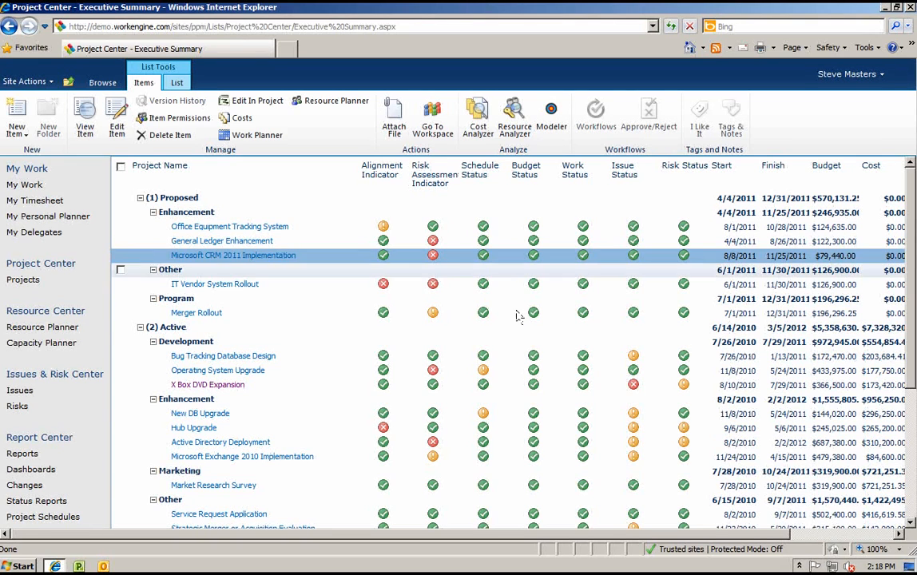
Open the Cost Analyzer for all projects in the Active group and enlarge its totals area.
click(121, 329)
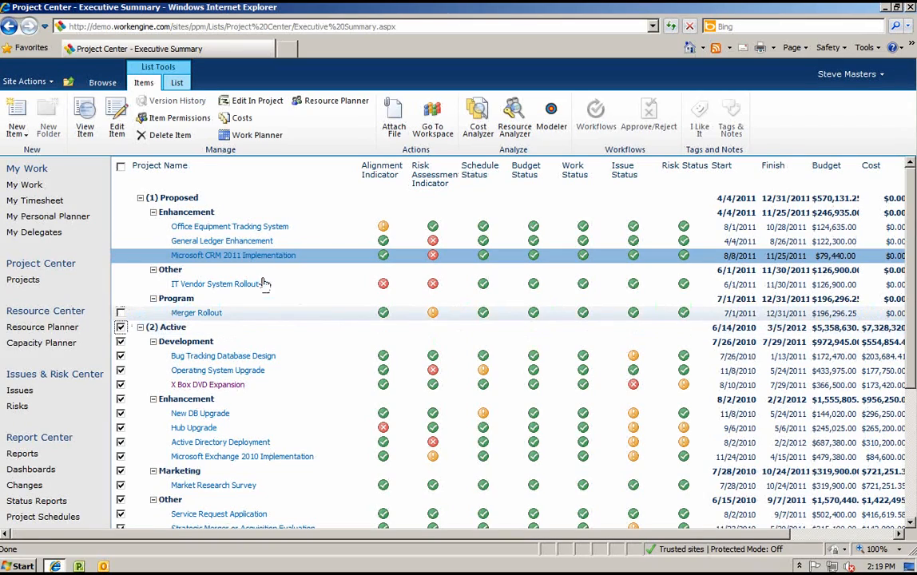
click(479, 128)
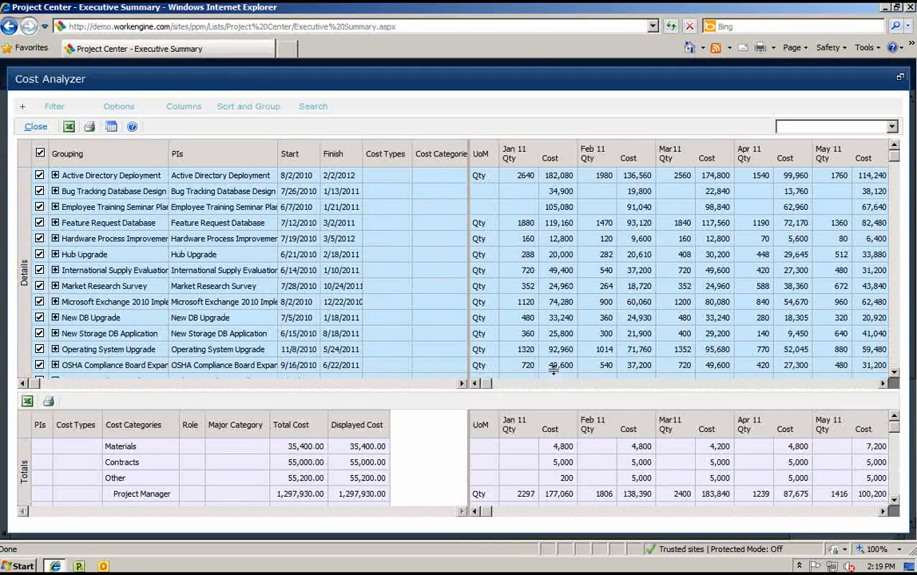
drag(553, 370, 496, 325)
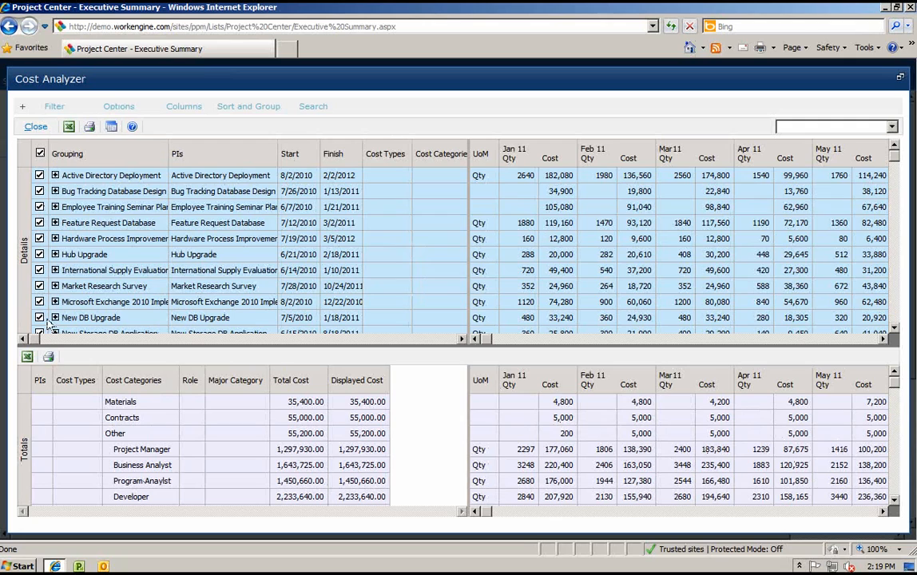
View the cost totals of Active Directory Deployment alone, followed by those of Bug Tracking Database Design alone.
click(40, 152)
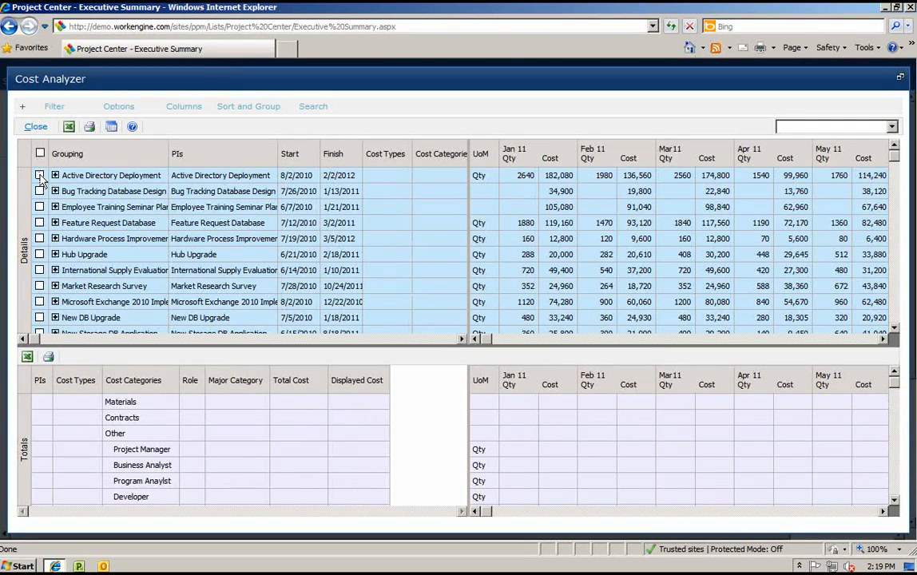
click(40, 175)
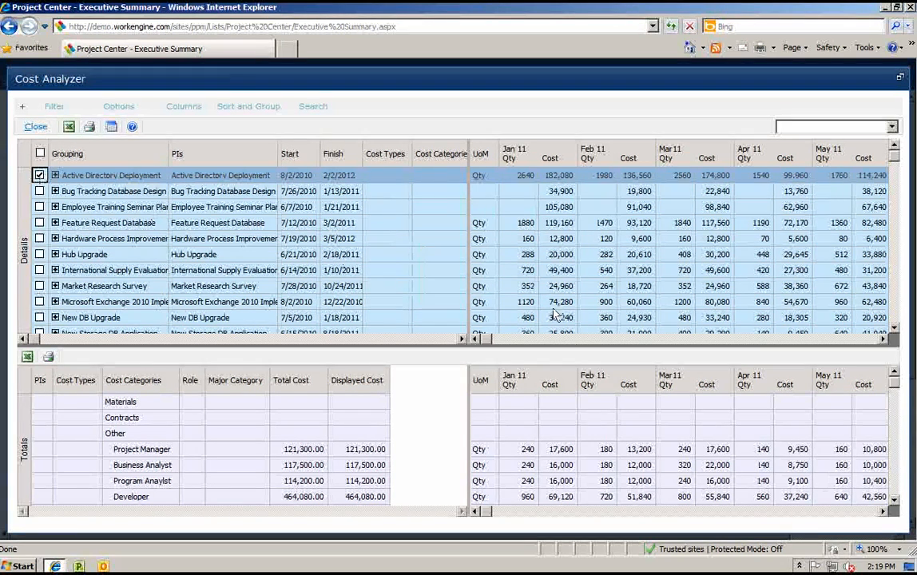
click(212, 191)
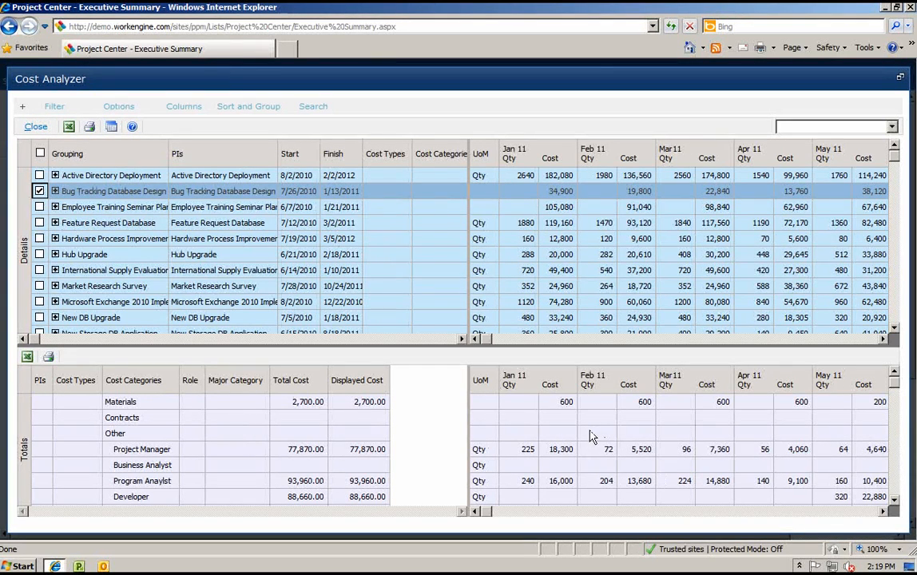
Examine the Budget vs Actual Cost view with all projects included in the totals, and close the Cost Analyzer.
click(803, 126)
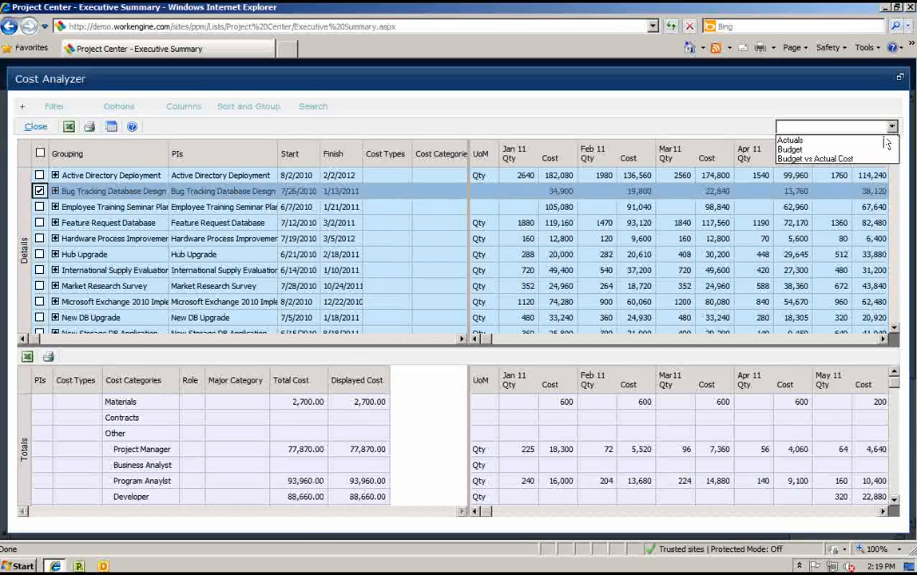
click(861, 160)
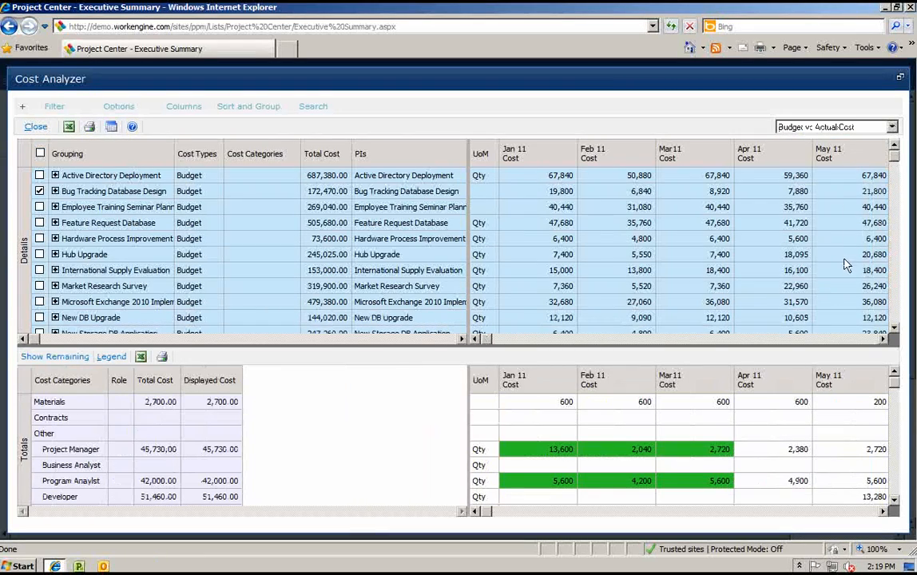
click(41, 154)
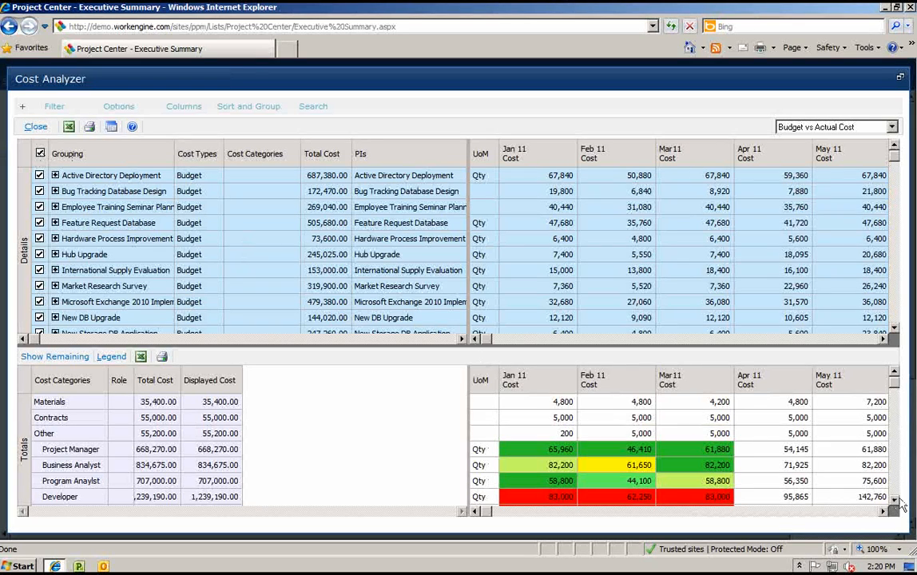
scroll(895, 500, down, 2)
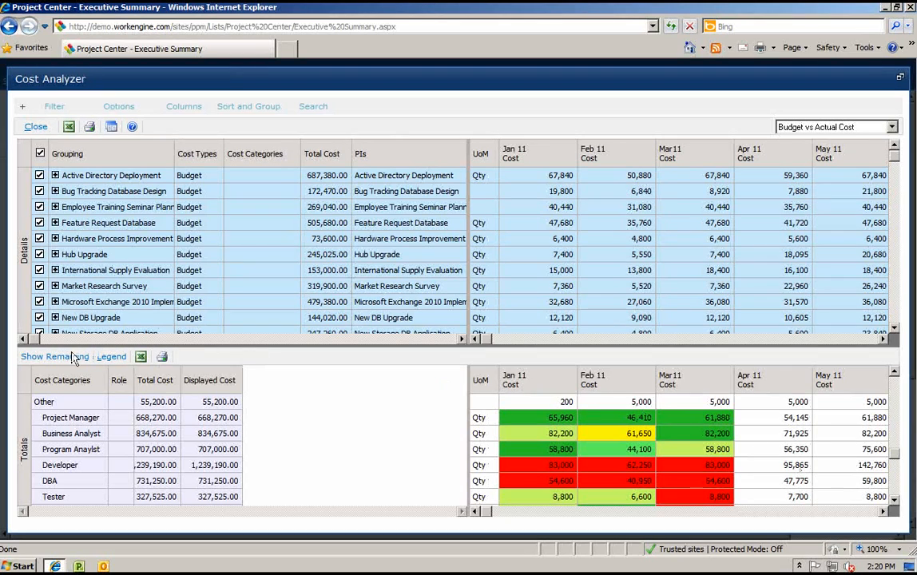
click(36, 128)
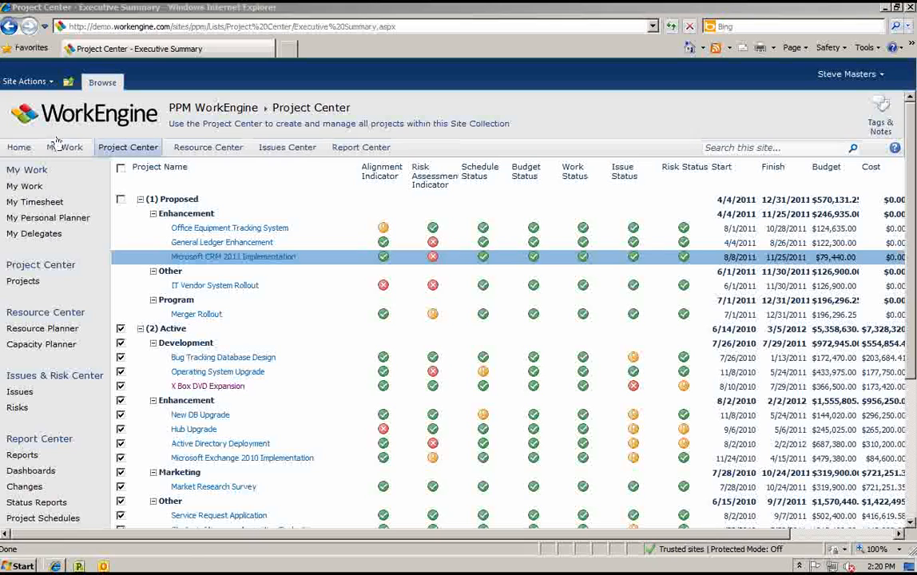
Add all Proposed projects to the selection and open the Approved Budget - 2011 model's Current version in a maximized Modeler.
click(120, 200)
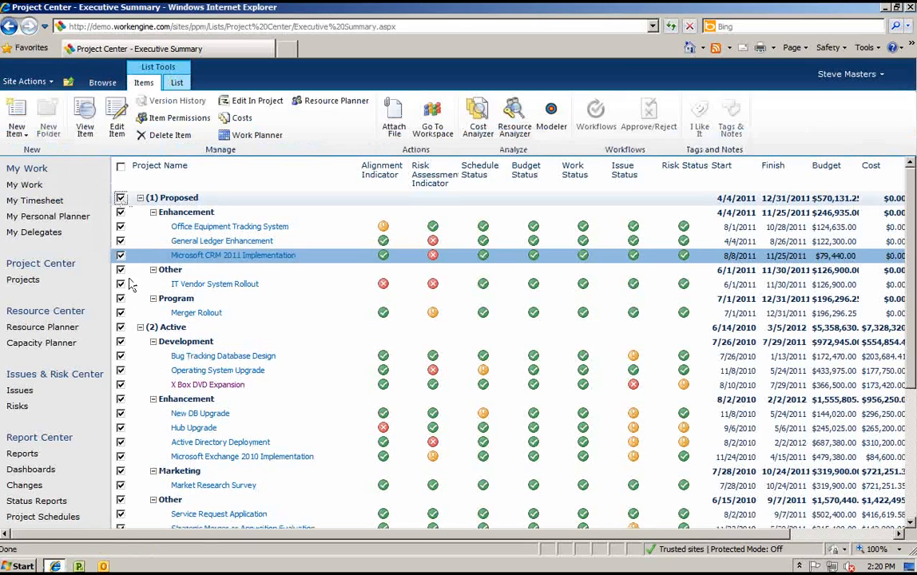
click(552, 120)
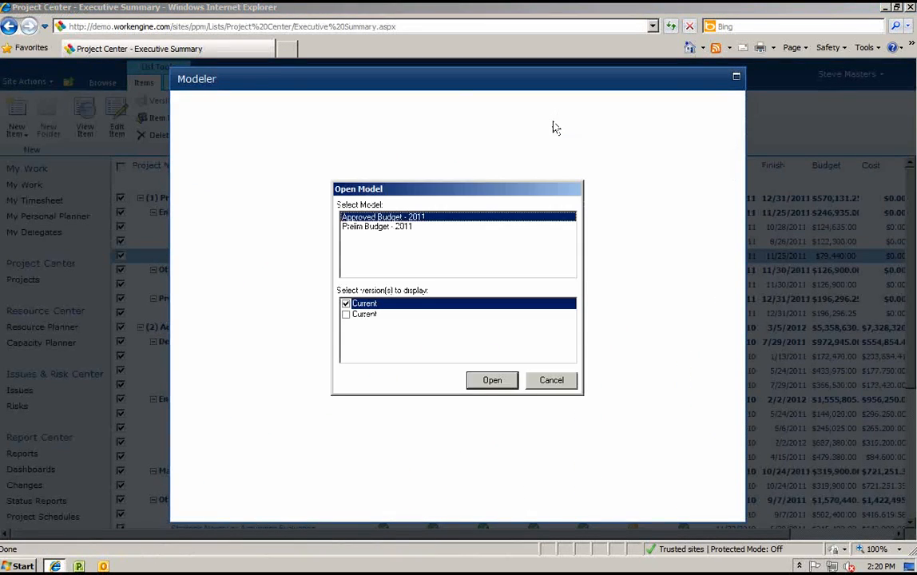
click(491, 385)
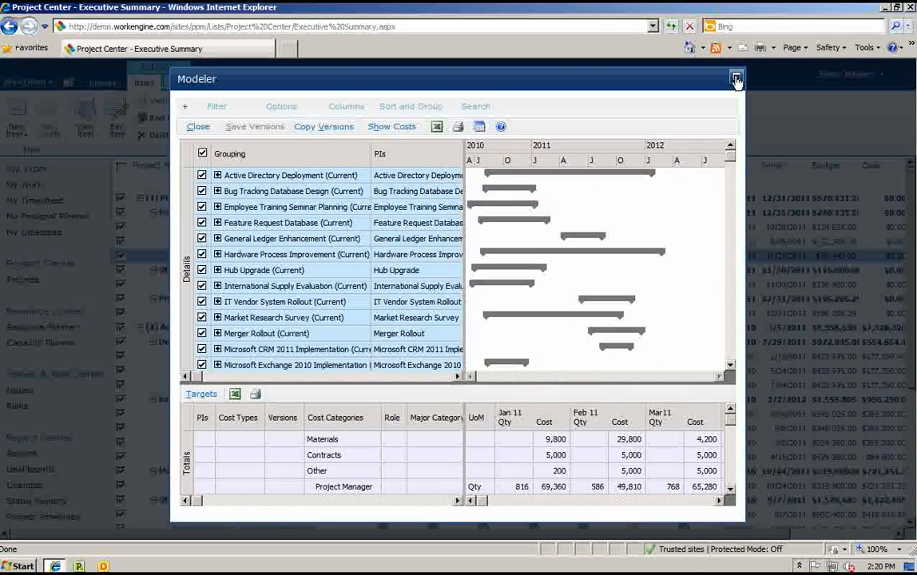
click(736, 79)
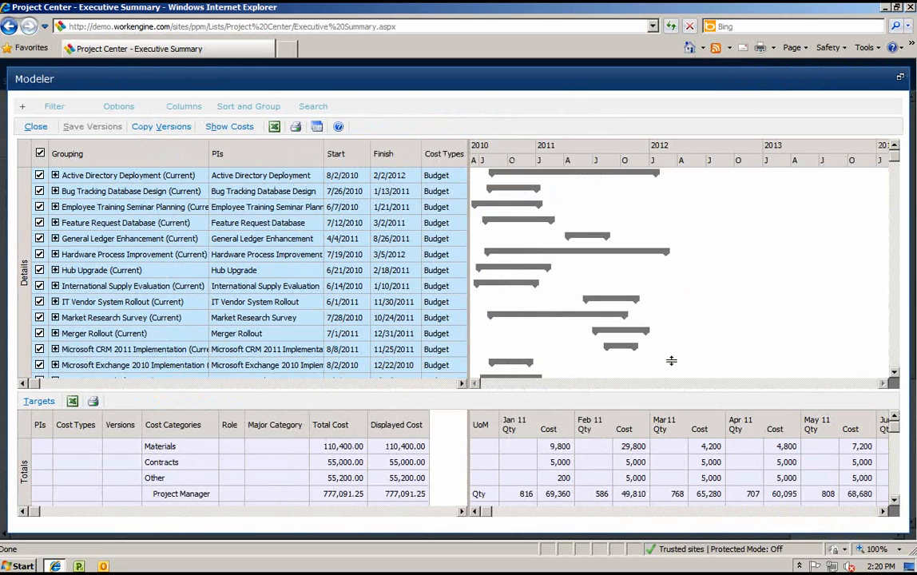
drag(671, 391, 671, 361)
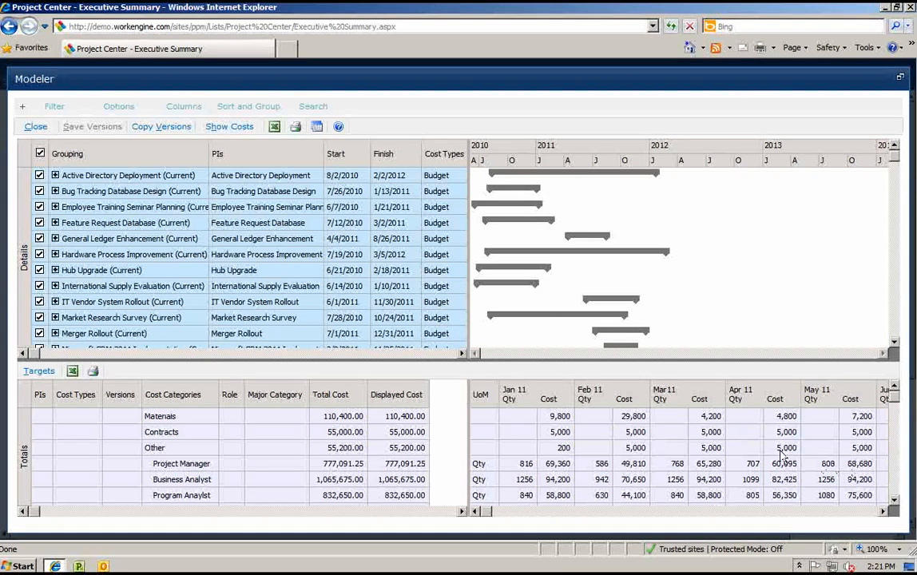
Apply the FY11 Budget target to the model and enlarge the totals area.
click(40, 372)
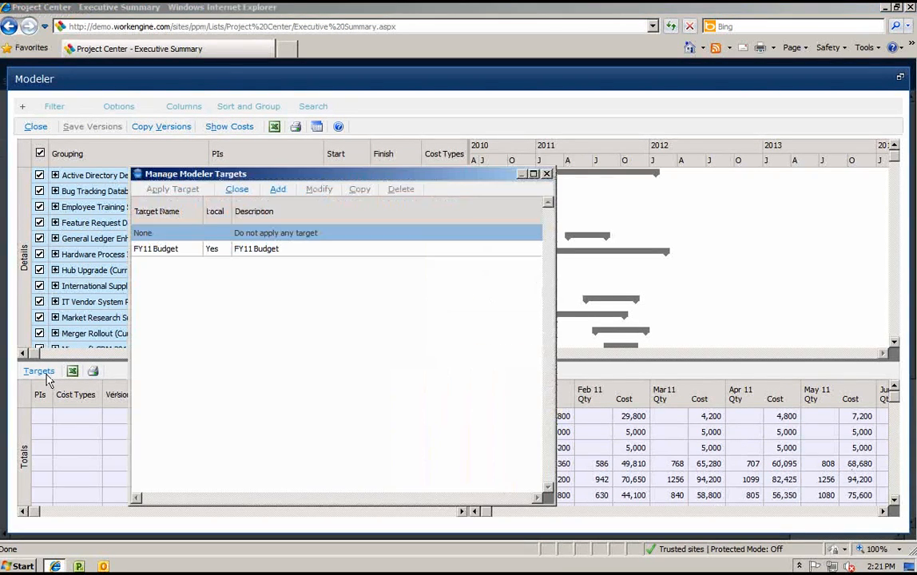
click(185, 255)
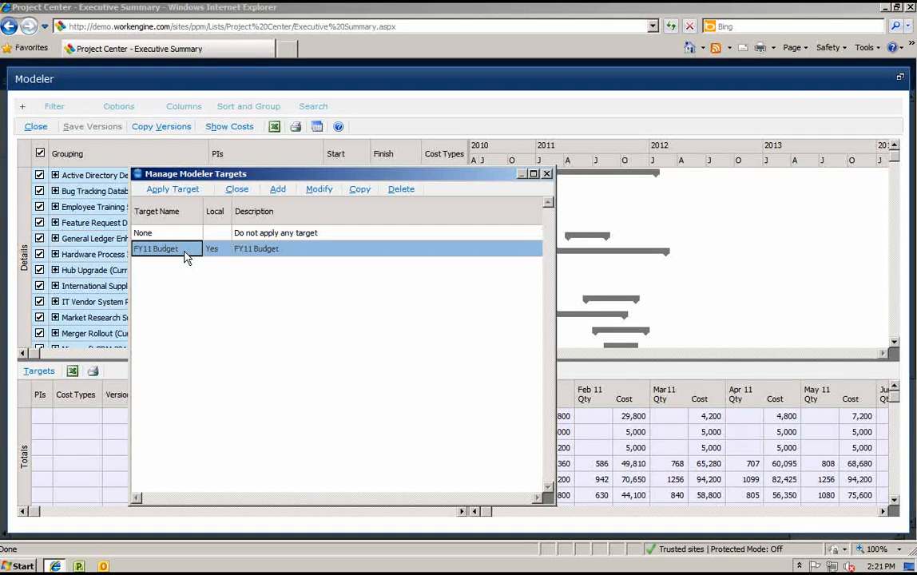
click(170, 190)
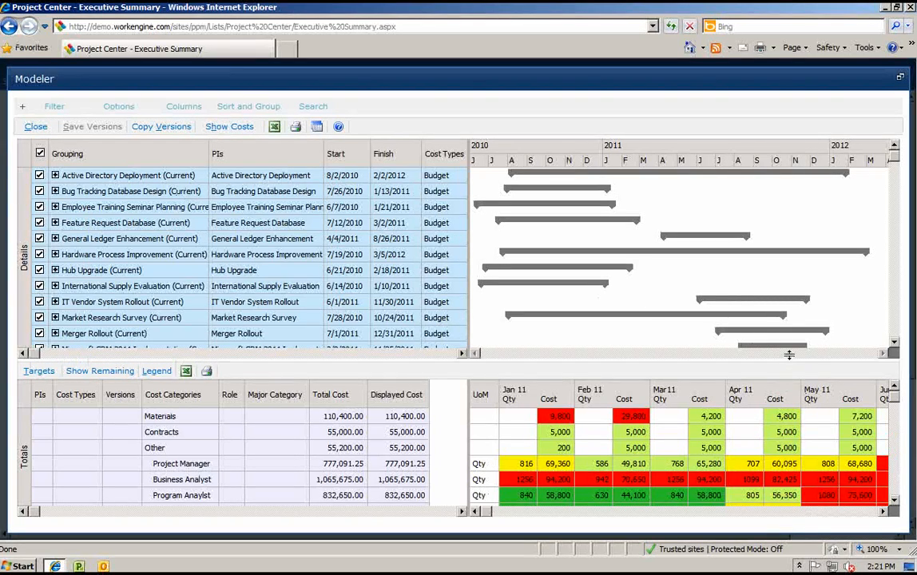
drag(789, 355, 699, 294)
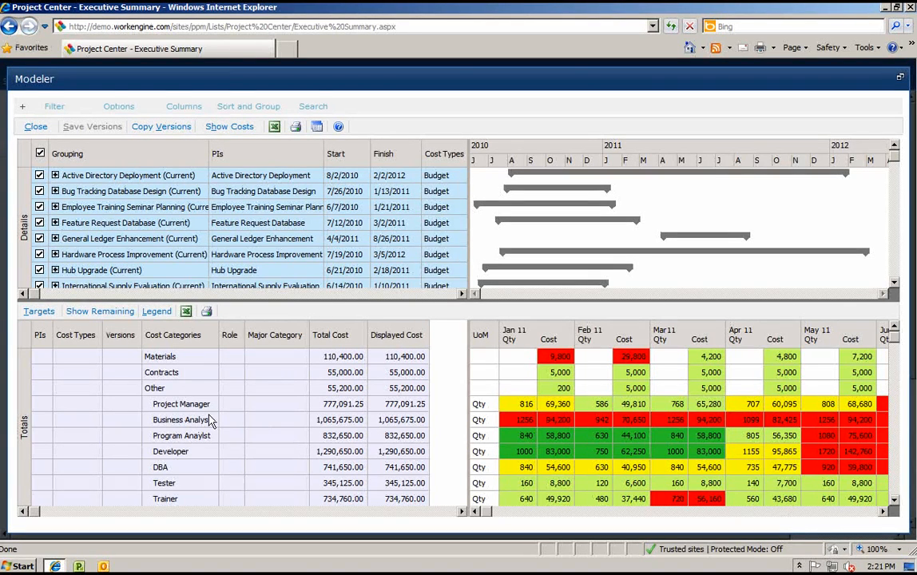
Exclude Active Directory Deployment from the model totals and reschedule Feature Request Database to start on 1/12/2012.
click(39, 175)
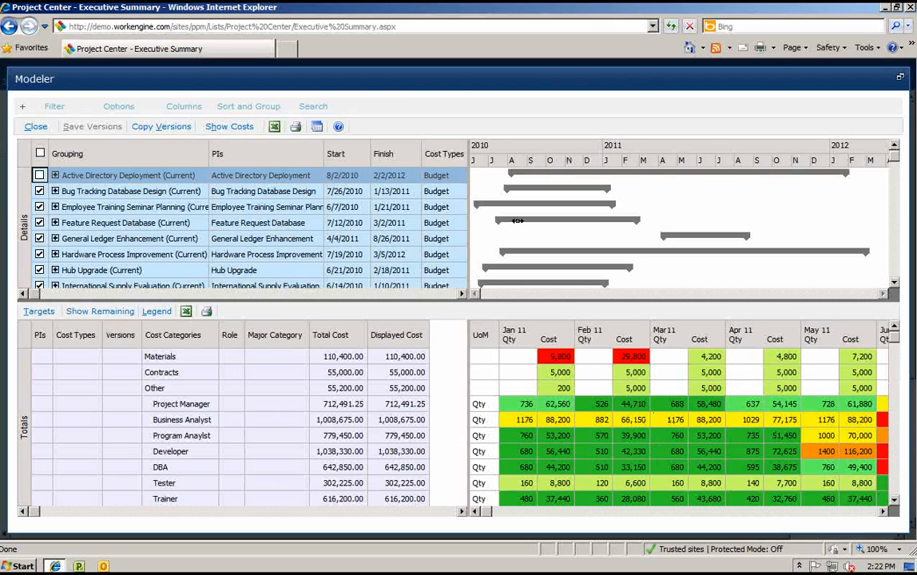
drag(518, 220, 854, 233)
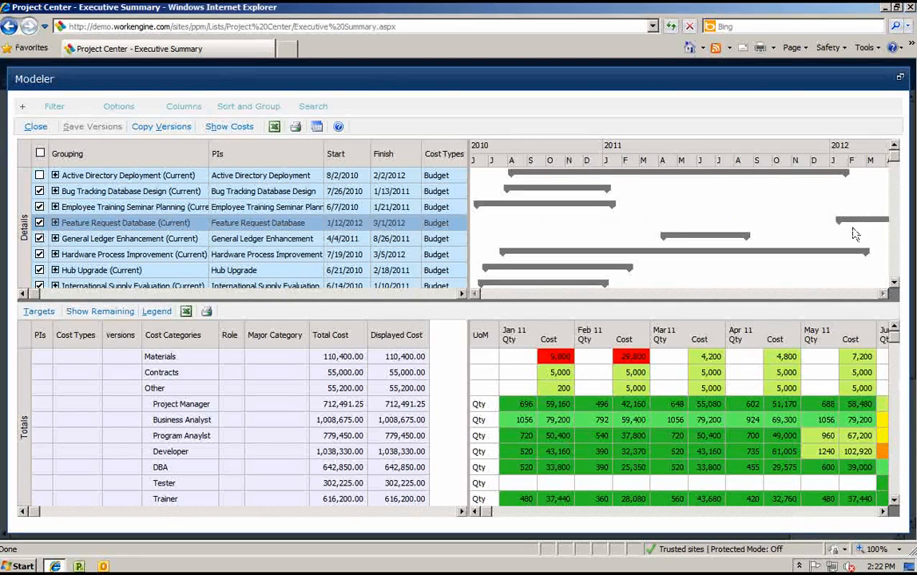